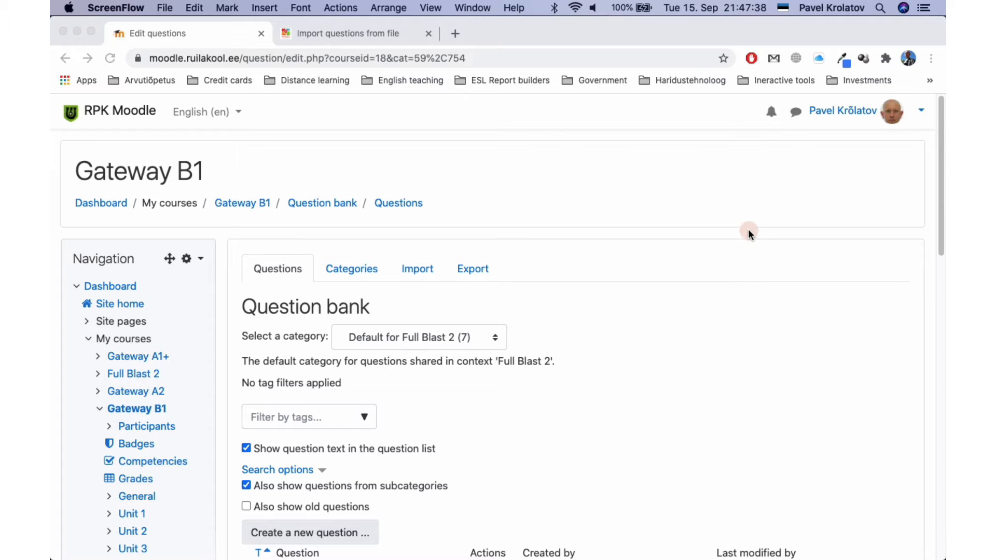
- Go to the dashboard of RPK Moodle and open the Gateway B1 course
click(399, 56)
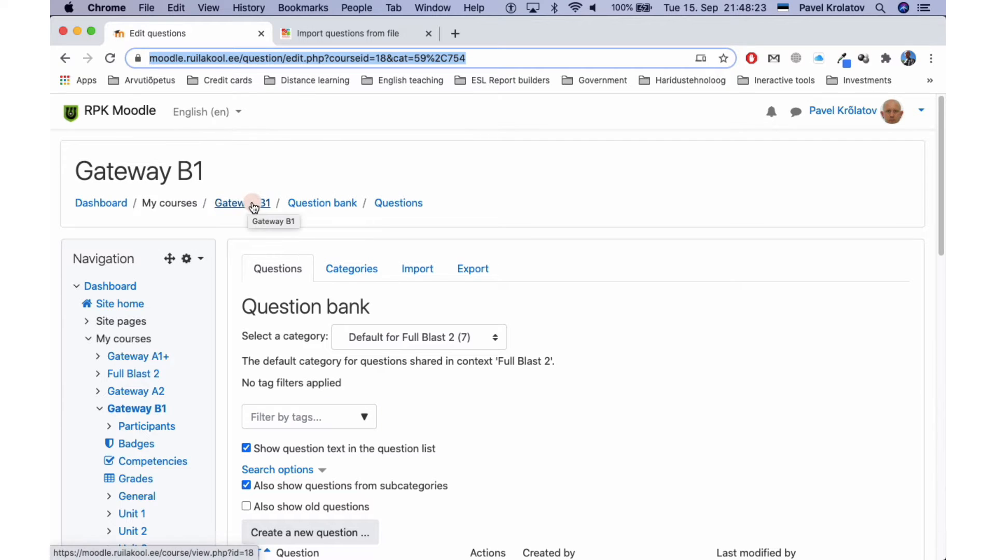
click(97, 206)
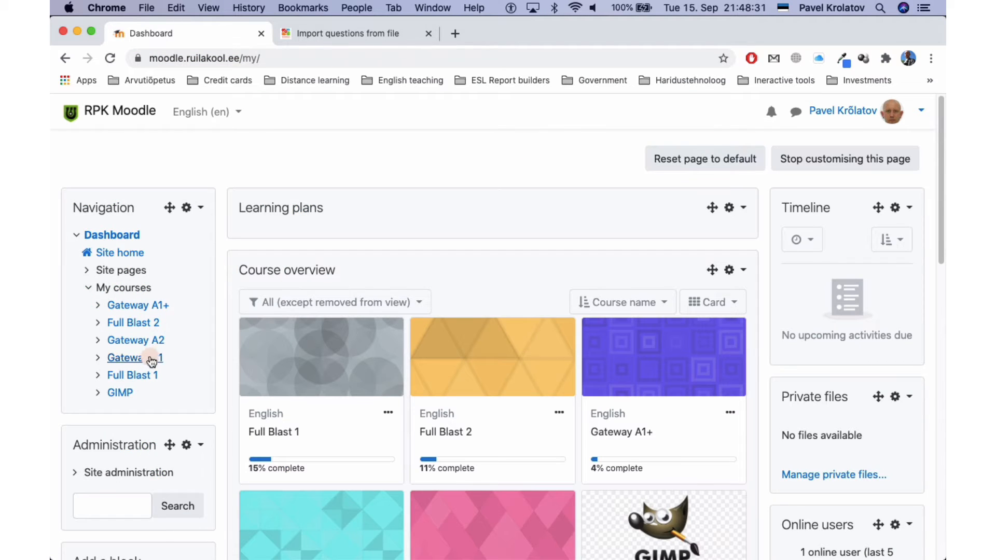
click(150, 361)
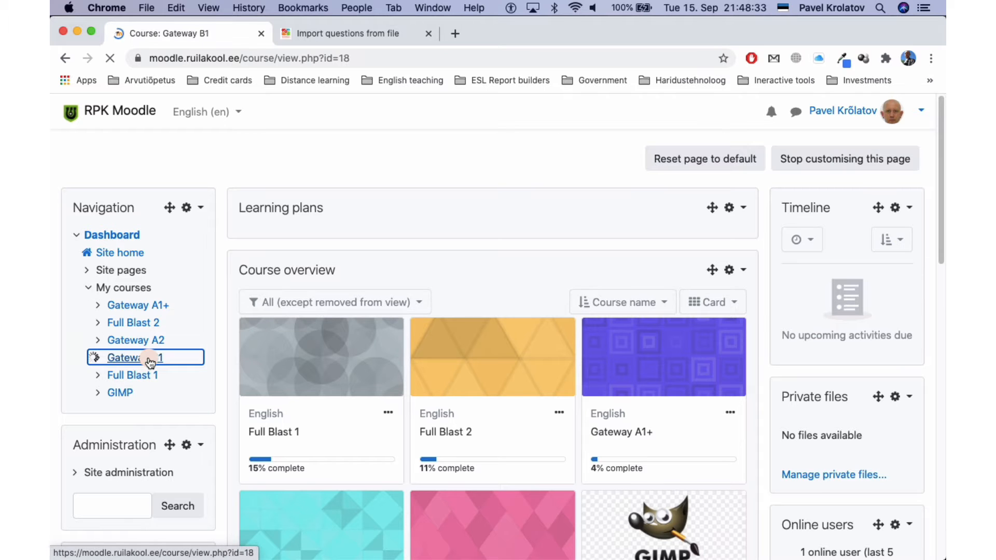
- Look through the Gateway B1 course page and find the Question bank entry in its course administration
scroll(150, 361, down, 1)
scroll(150, 361, down, 7)
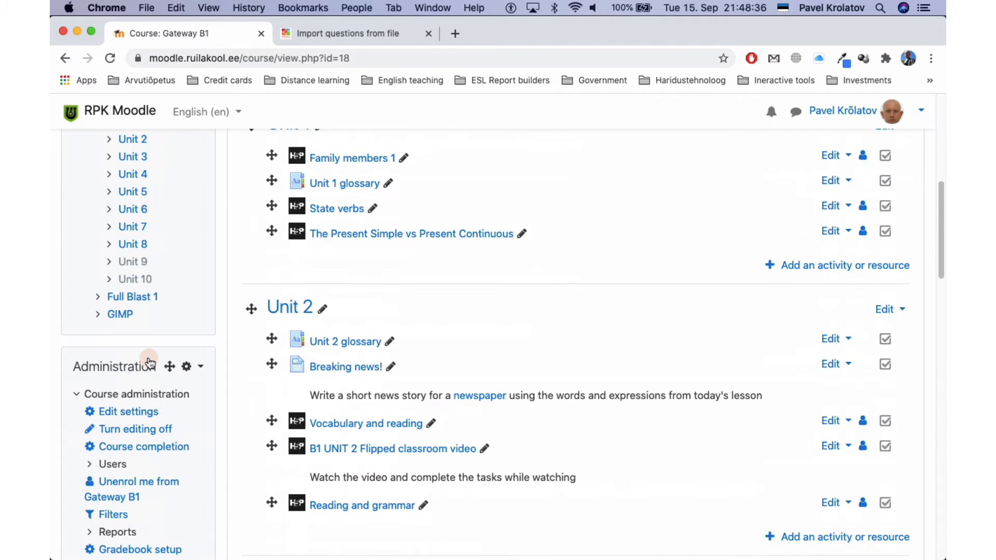
scroll(171, 322, up, 3)
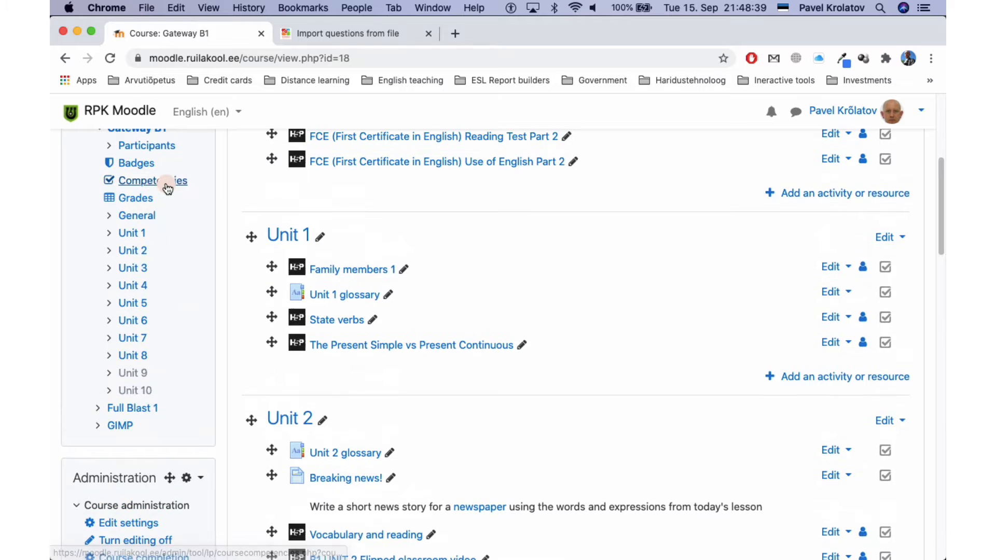
scroll(167, 188, up, 1)
click(107, 234)
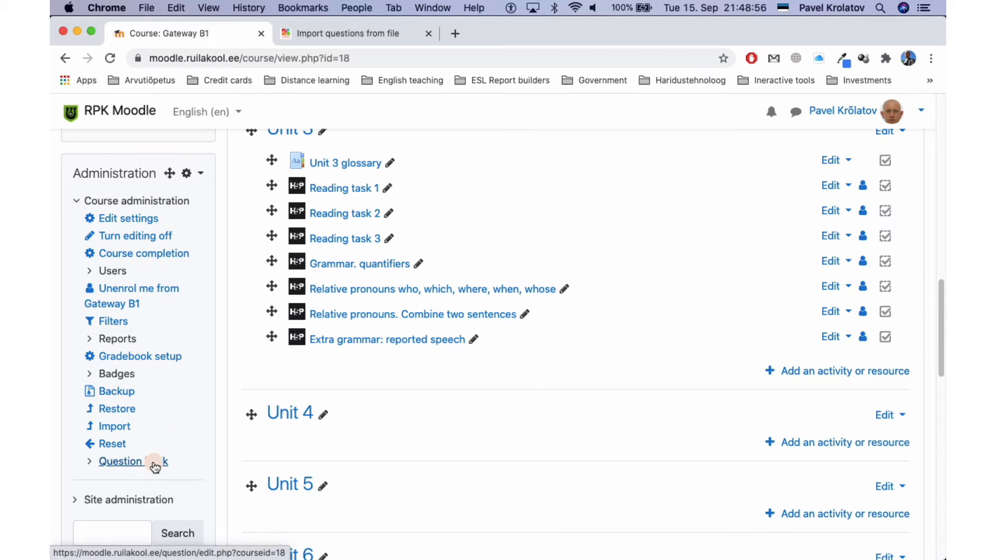
scroll(416, 356, up, 20)
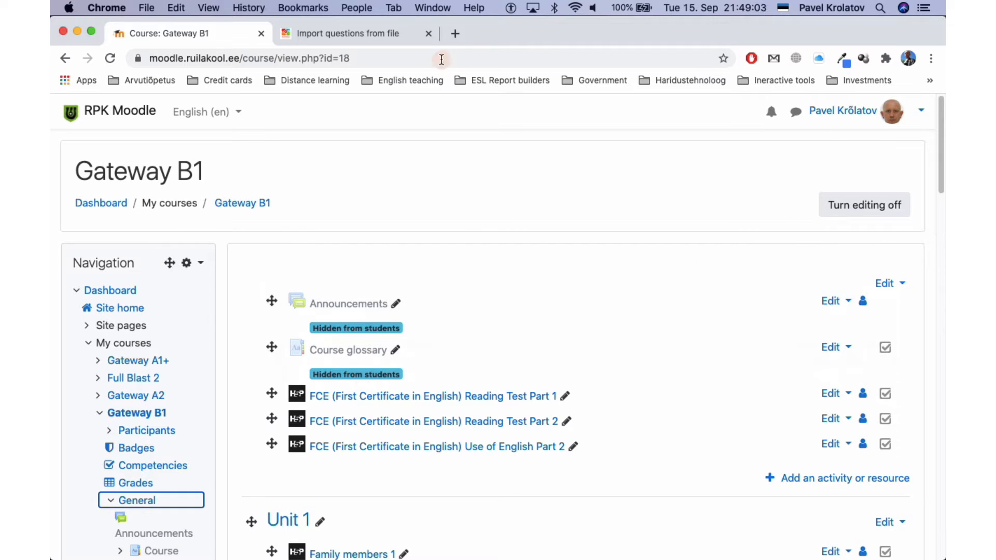
- Switch to the scoodle.online Moodle site and open the Moodle õpetajalt course
click(388, 27)
scroll(634, 226, down, 8)
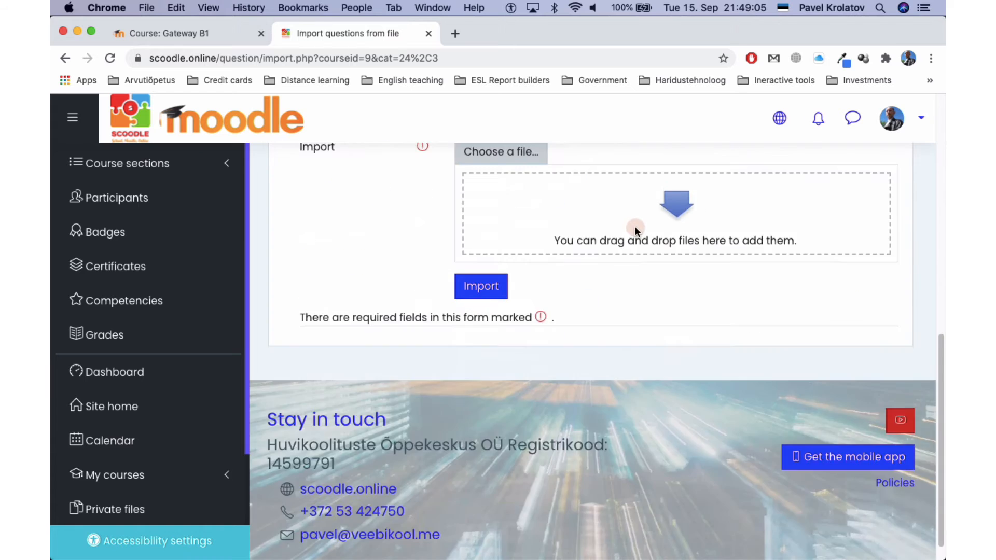
scroll(634, 226, up, 10)
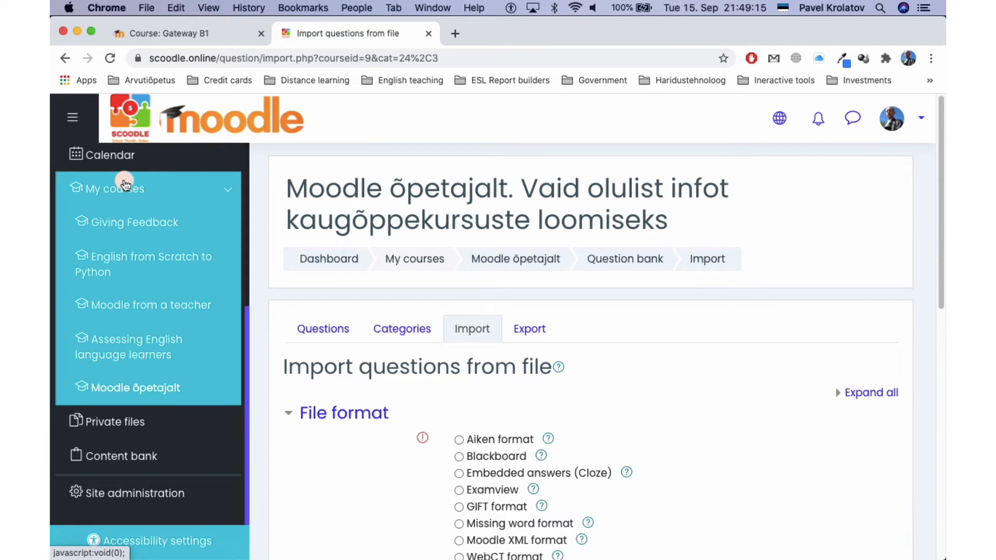
click(162, 388)
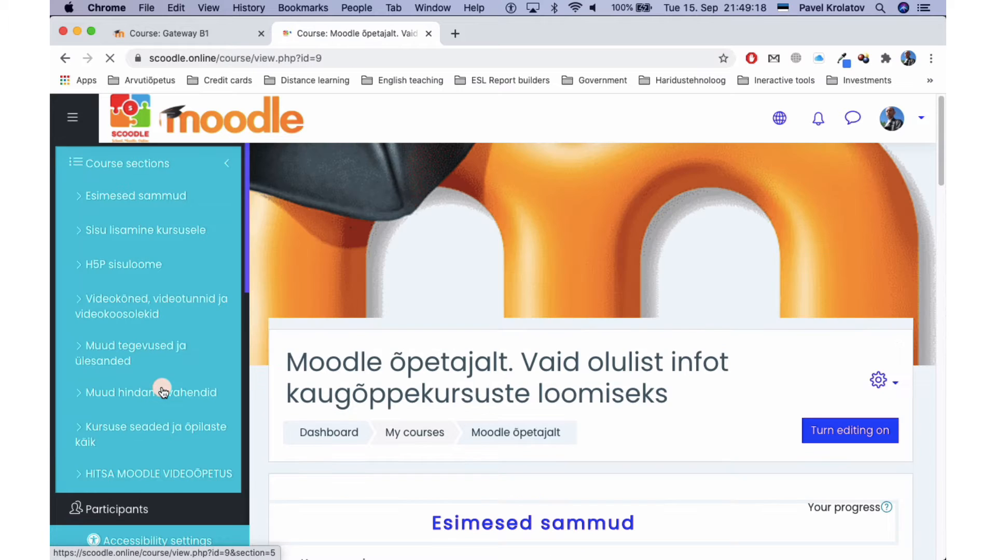
- Open the full administration page of the Moodle õpetajalt course and locate its Question bank section
scroll(823, 347, down, 2)
click(889, 289)
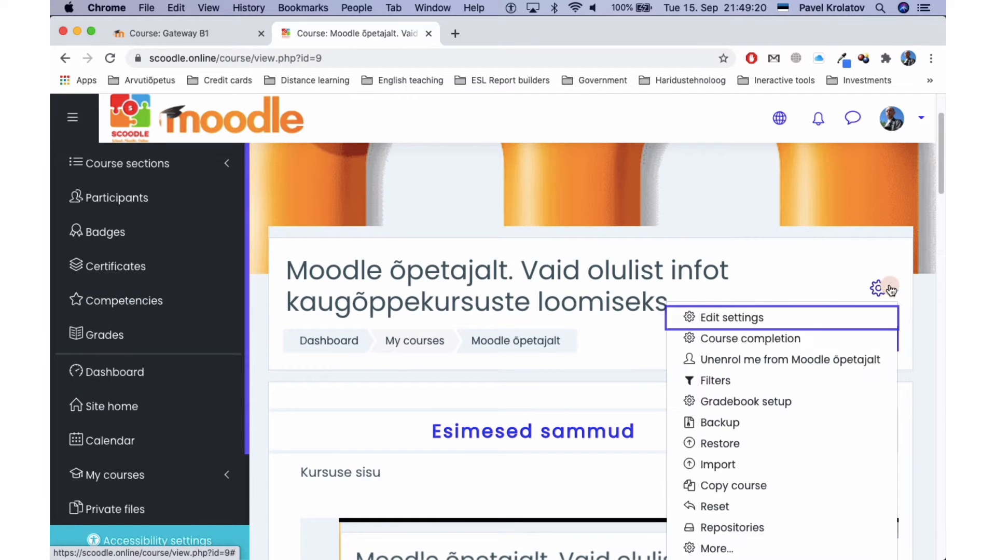
scroll(795, 340, down, 5)
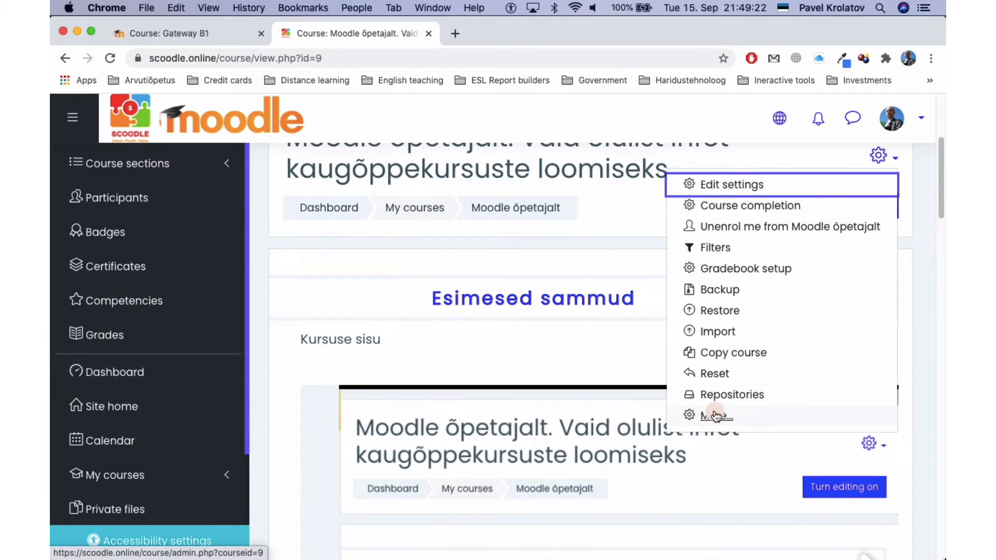
click(715, 416)
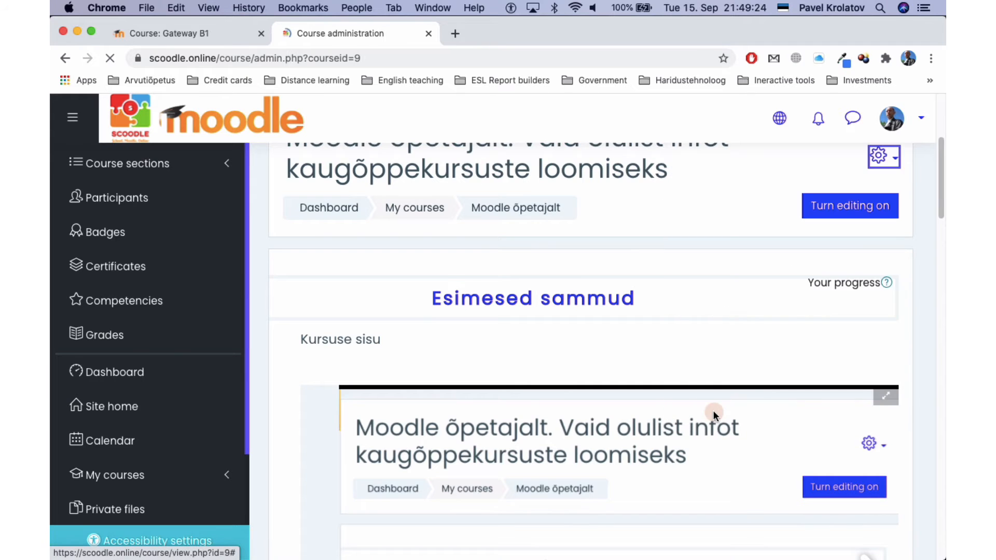
scroll(714, 413, down, 10)
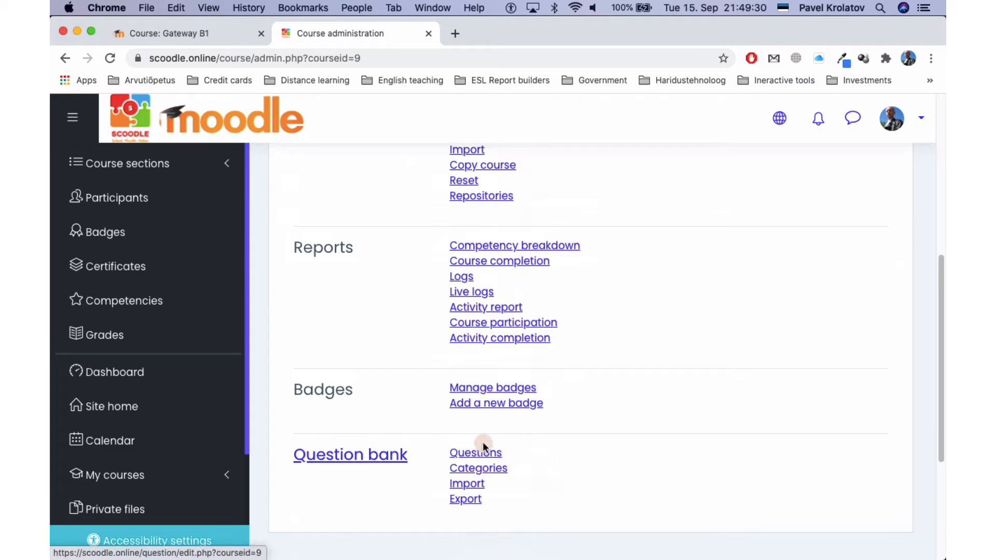
- Return to the Gateway B1 course on RPK Moodle and open its question bank
click(207, 34)
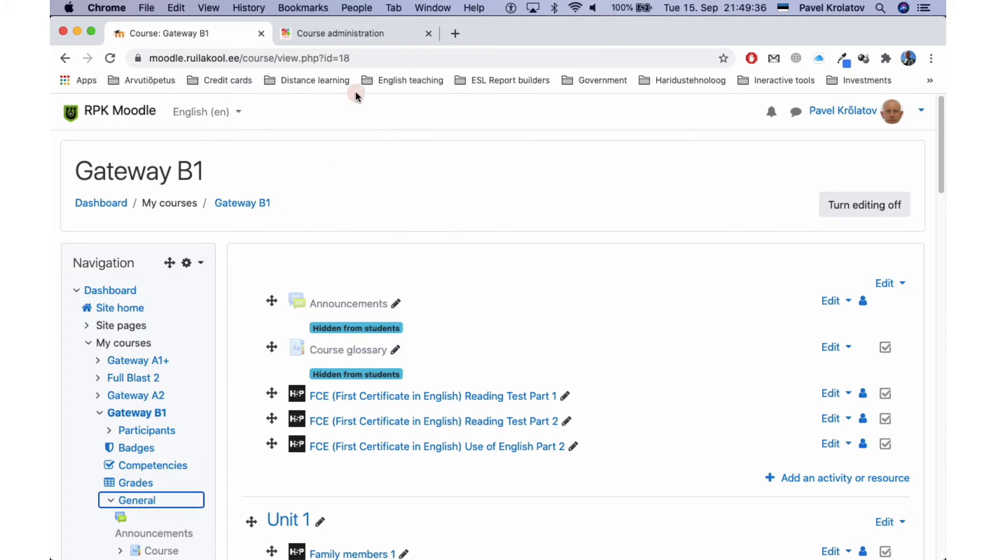
click(357, 32)
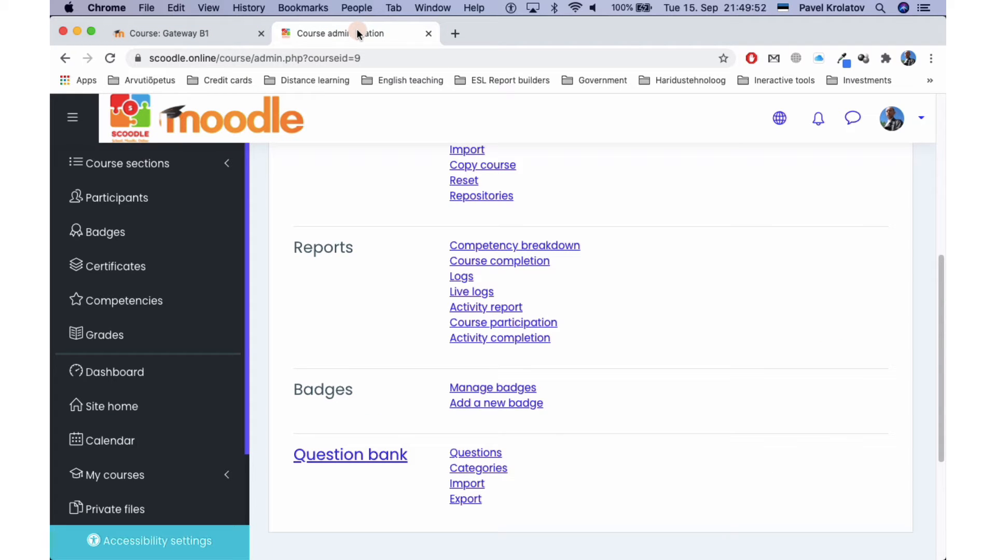
click(232, 32)
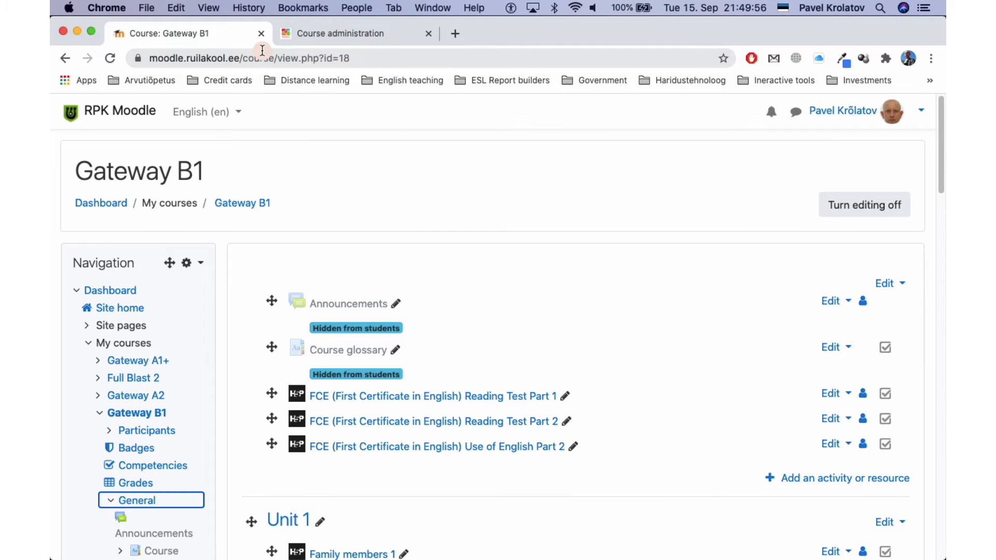
scroll(406, 154, down, 15)
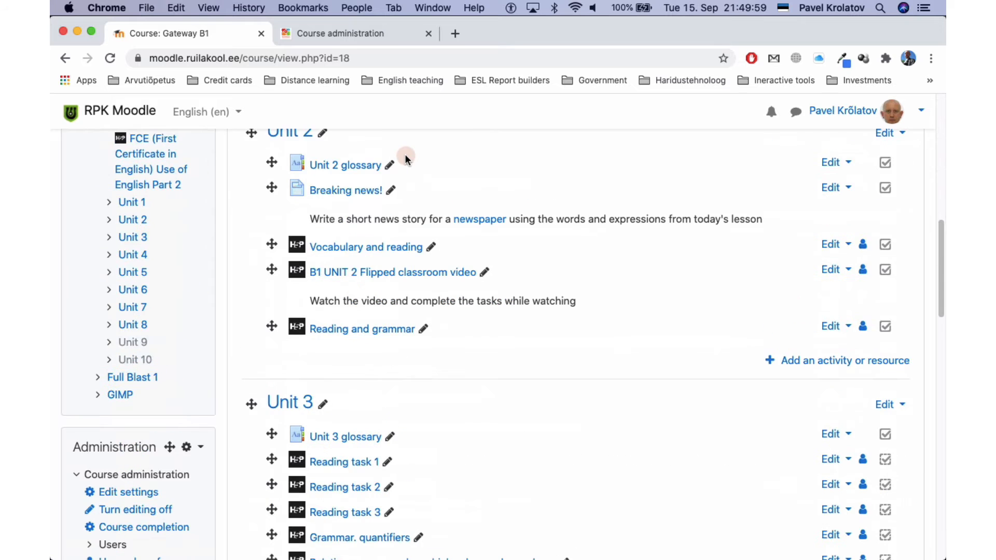
scroll(402, 158, down, 6)
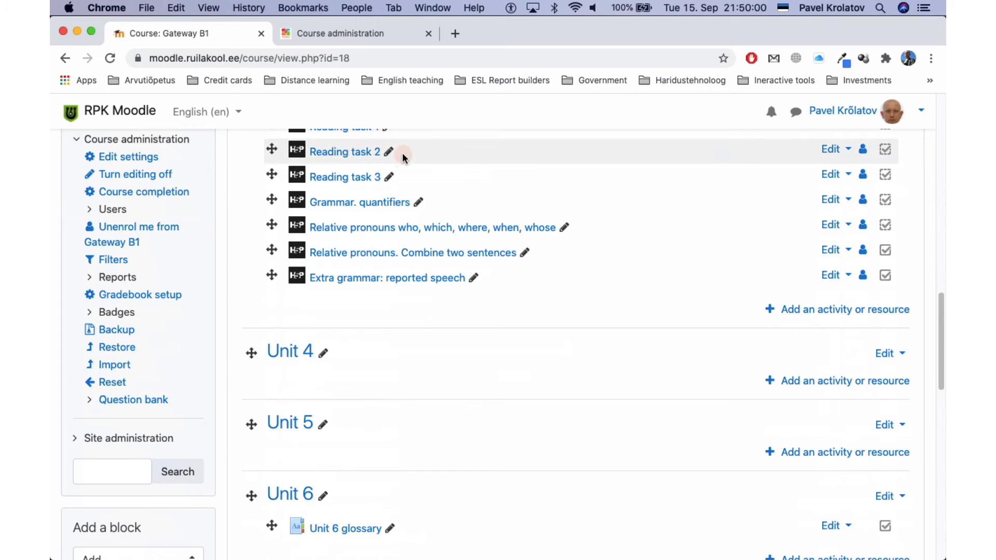
click(153, 400)
scroll(399, 357, down, 5)
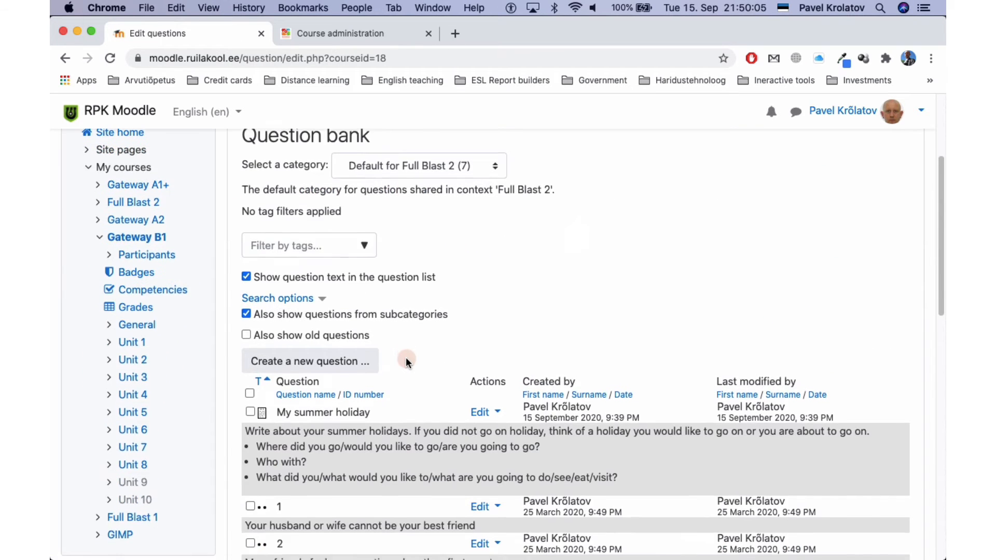
- Open a preview of the My summer holiday essay question from the question list
scroll(355, 293, down, 1)
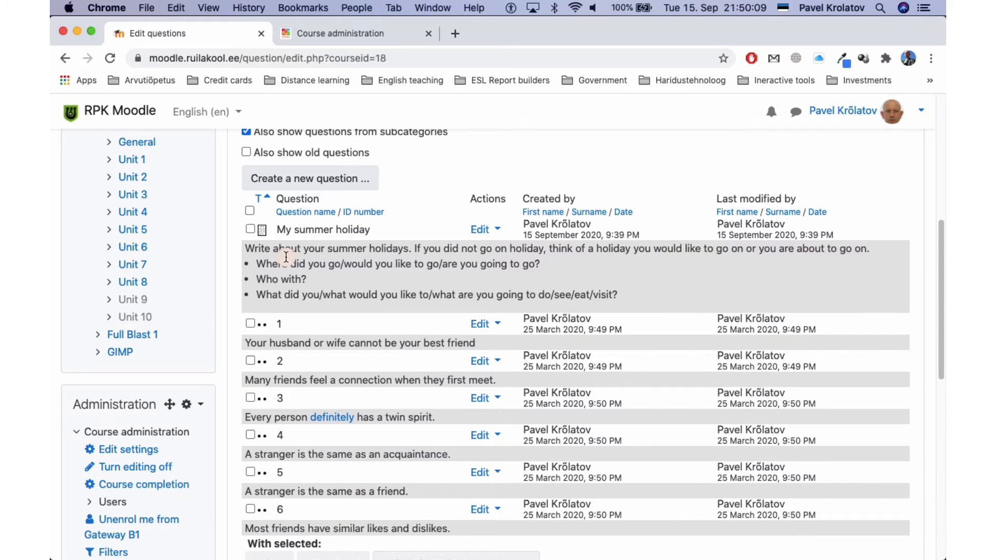
click(498, 230)
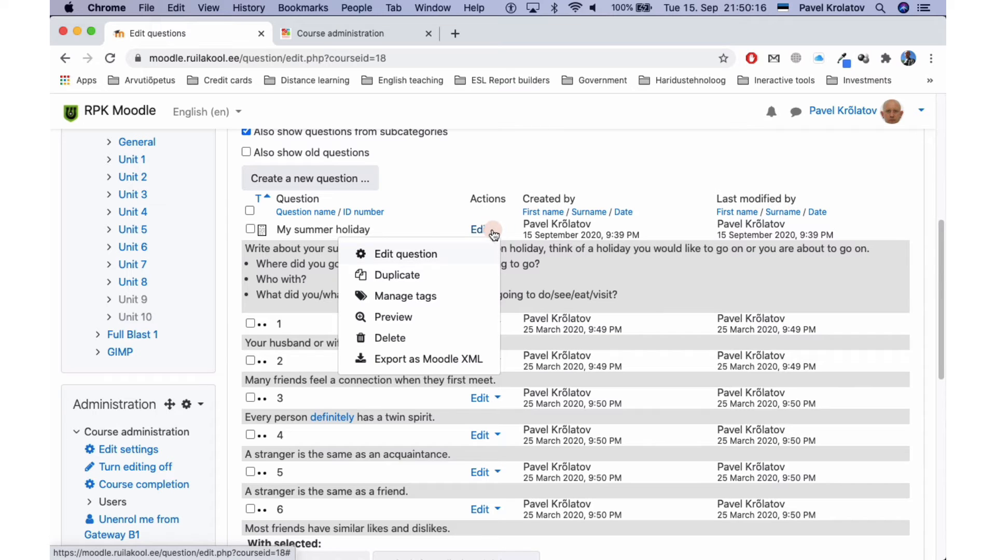
click(366, 367)
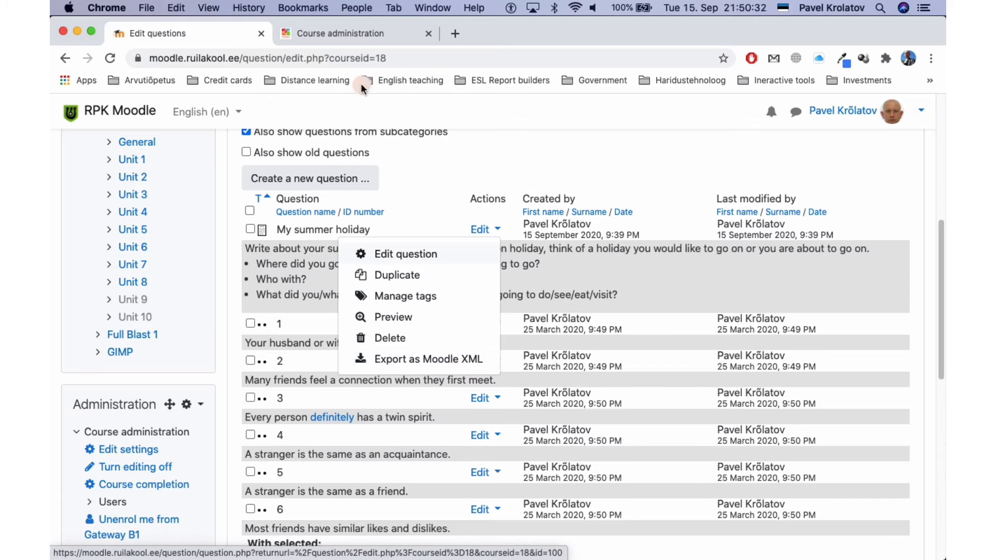
click(358, 33)
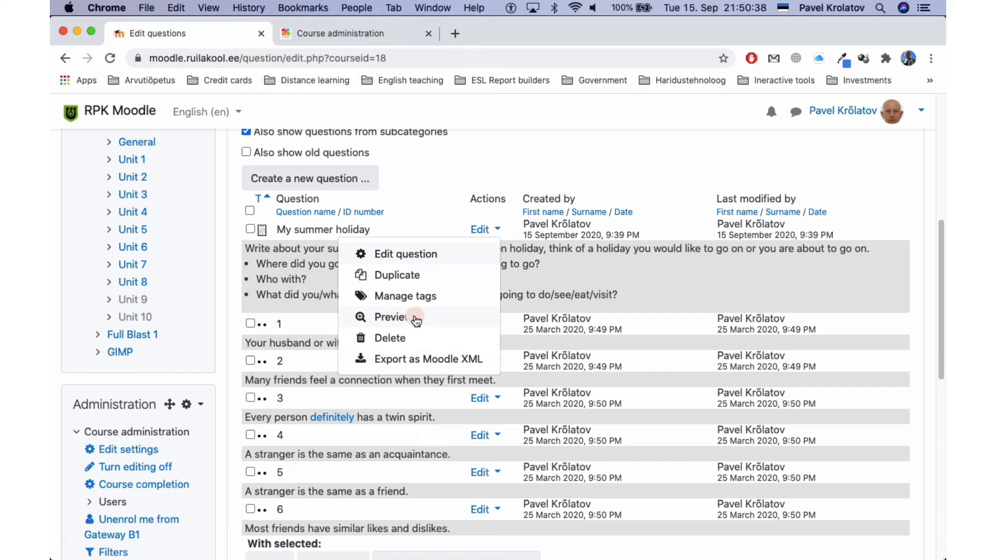
click(409, 319)
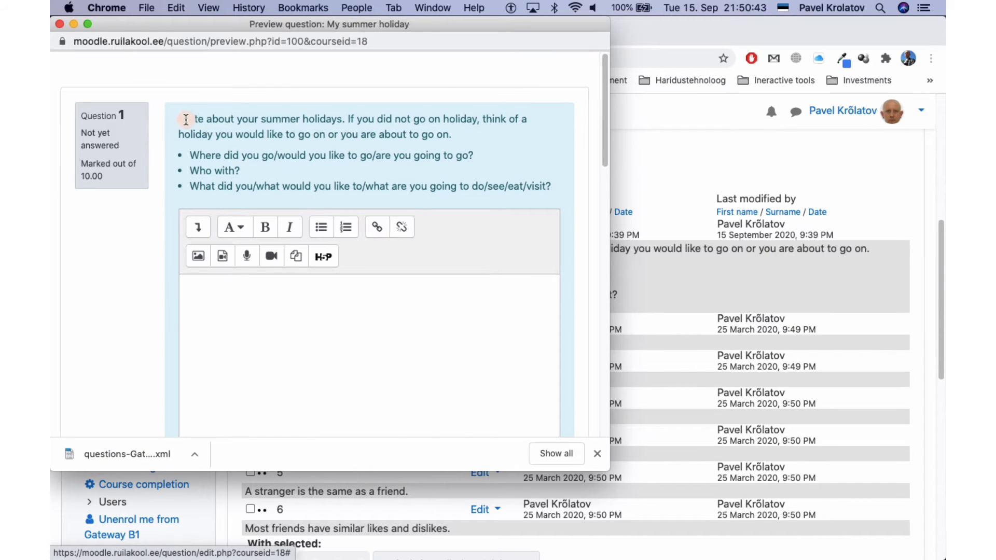
- Examine the previewed question's prompt, answer editor, file upload area, accepted file types, attempt options and display options
drag(180, 119, 556, 185)
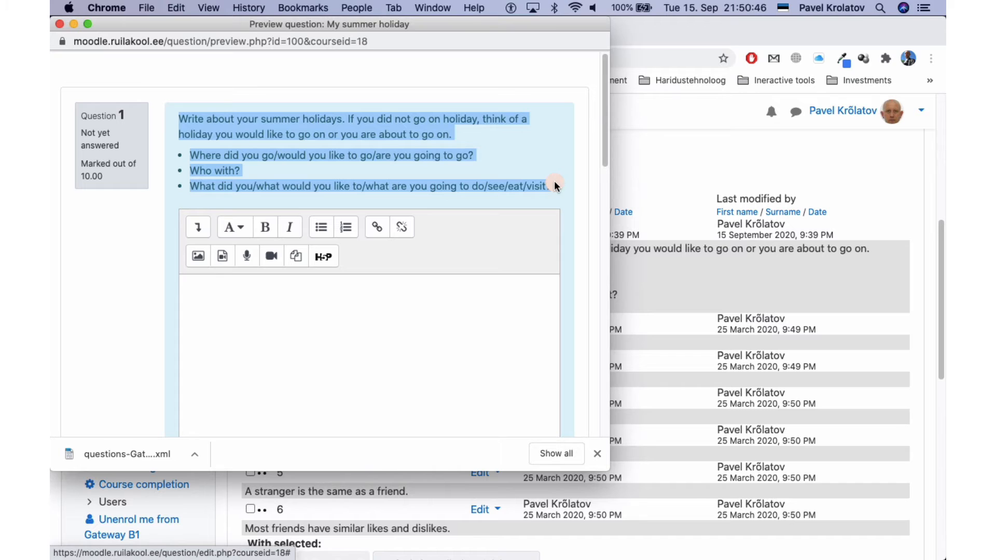
scroll(554, 184, down, 2)
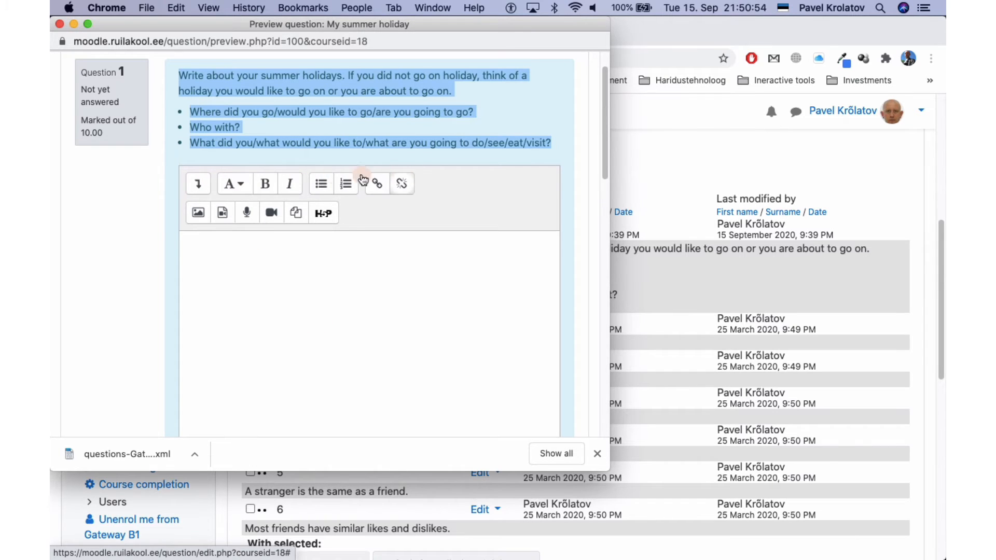
scroll(284, 312, down, 8)
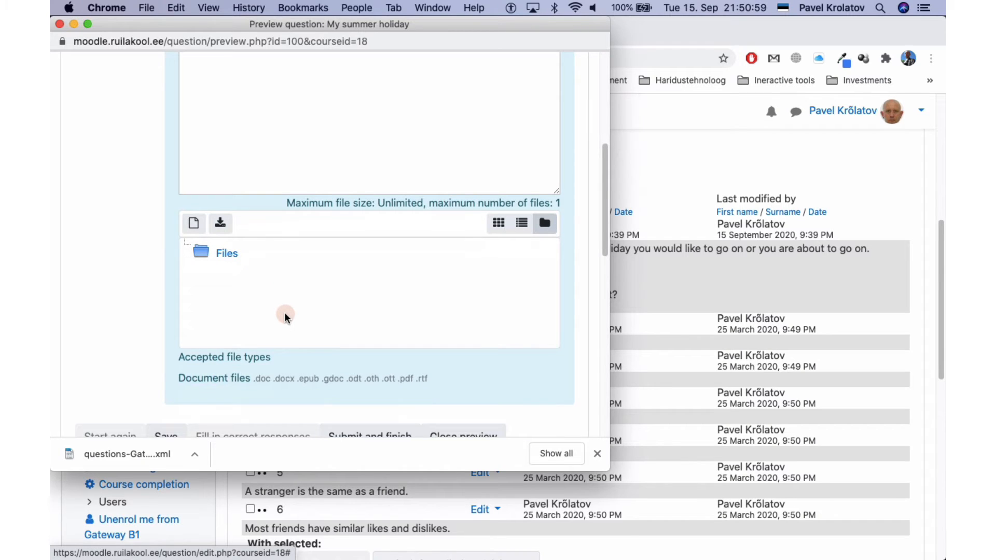
scroll(284, 313, down, 1)
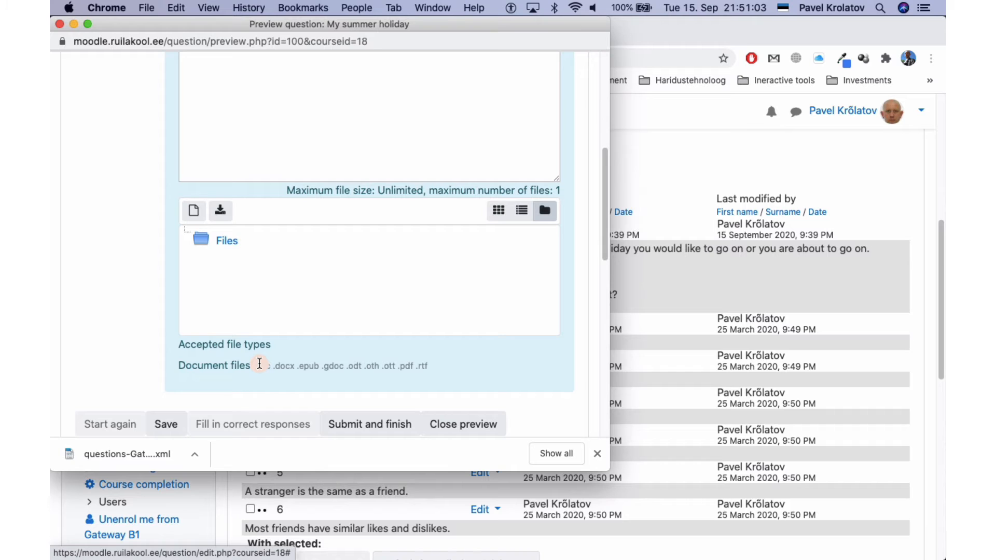
drag(258, 365, 430, 363)
scroll(430, 363, down, 5)
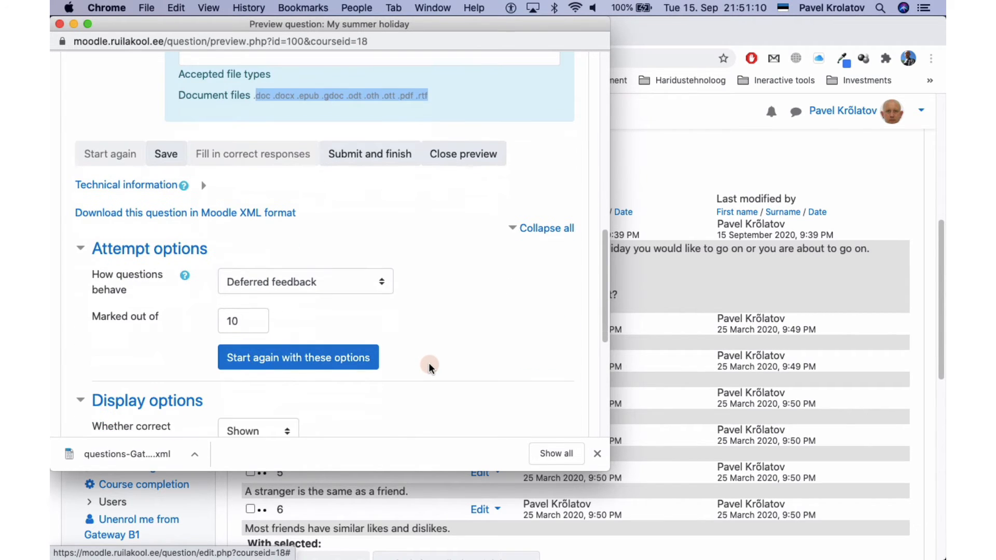
scroll(427, 363, down, 5)
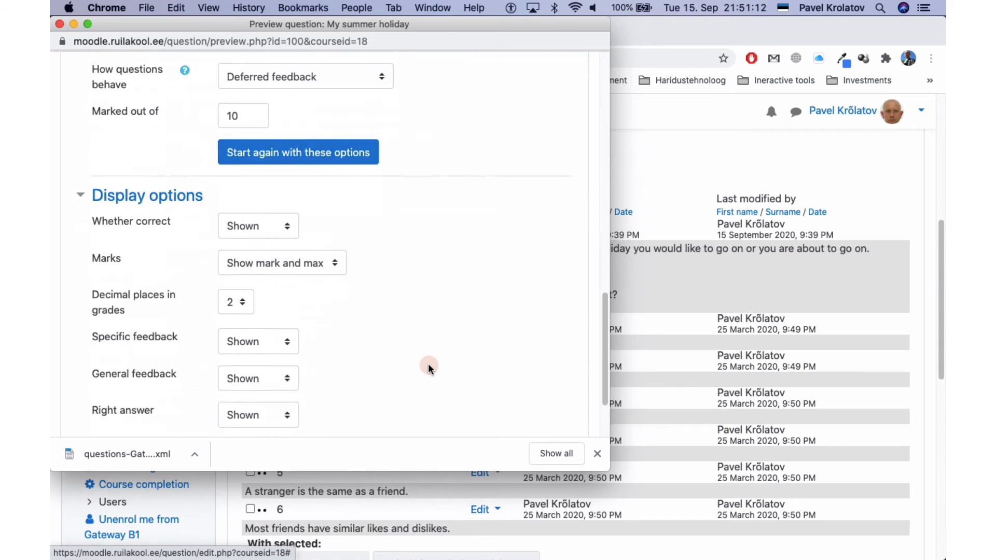
scroll(427, 363, up, 10)
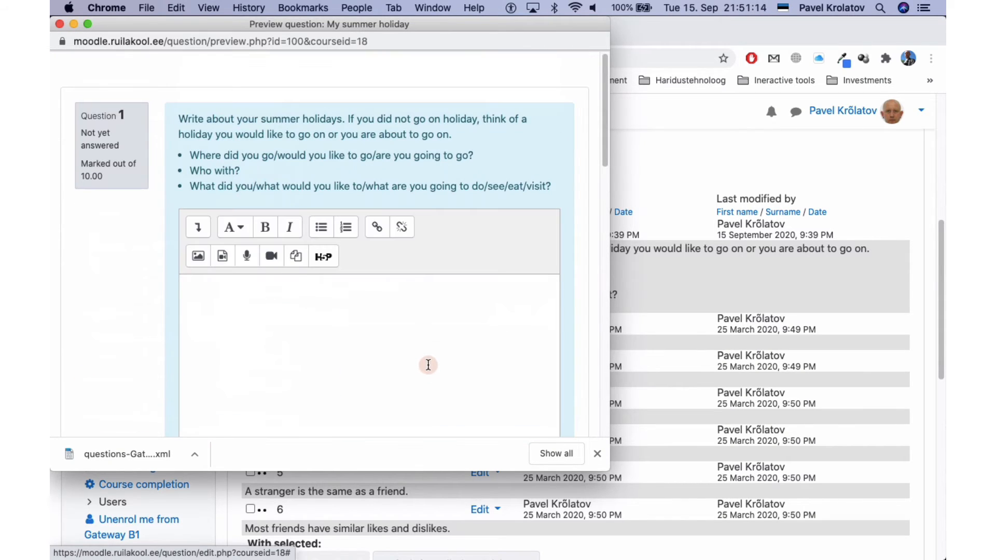
- Close the question preview and view the question types available for a new question without adding one
click(62, 24)
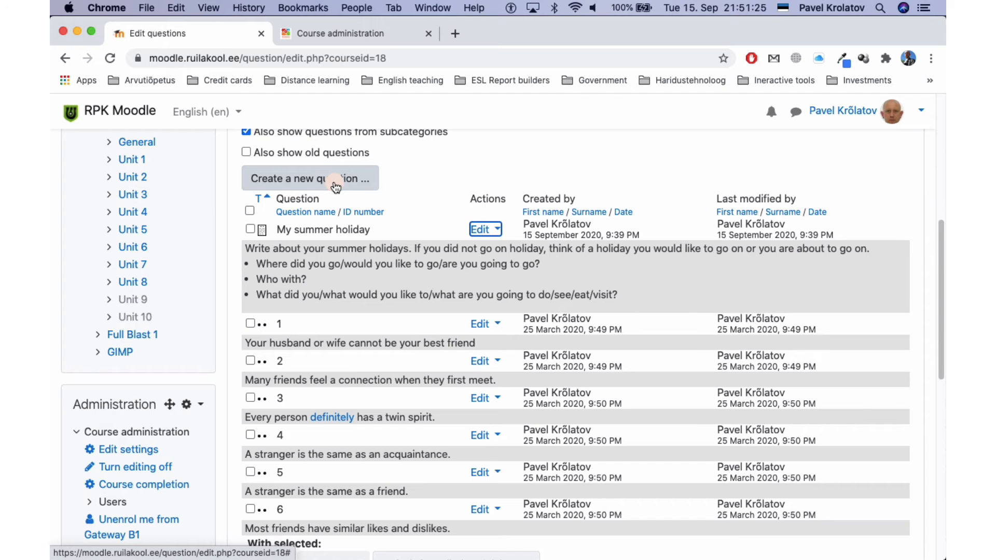
click(336, 186)
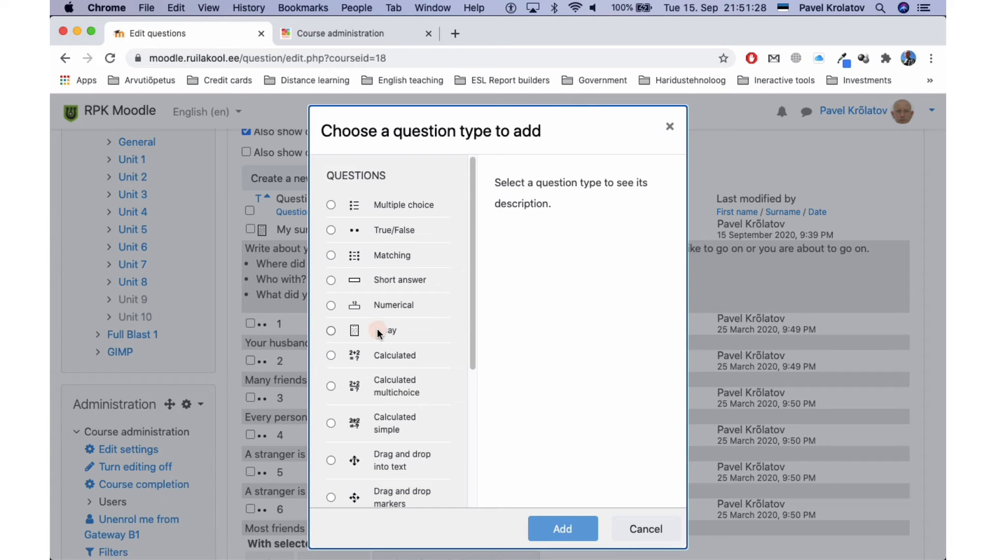
click(670, 127)
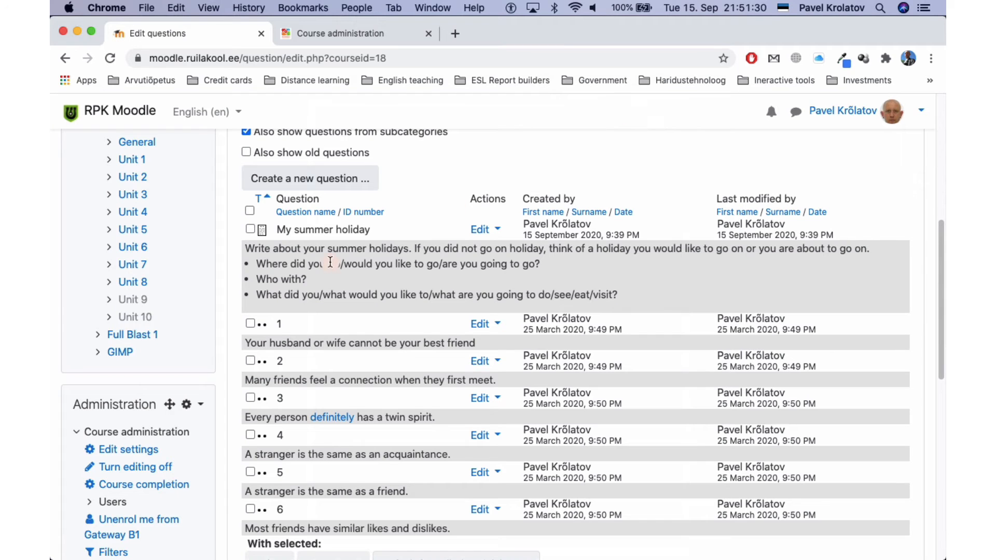
- Open the My summer holiday essay question for editing from the question list
click(495, 230)
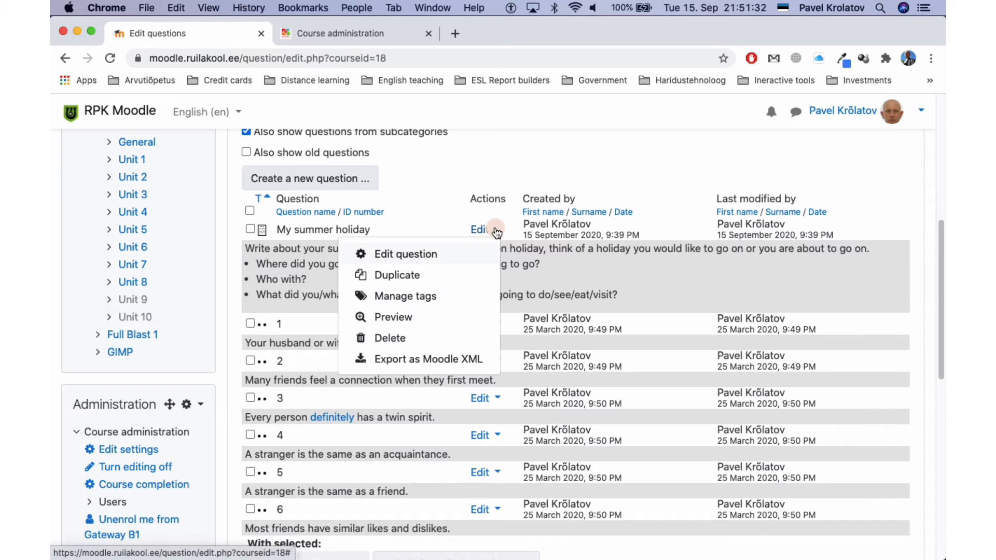
click(417, 254)
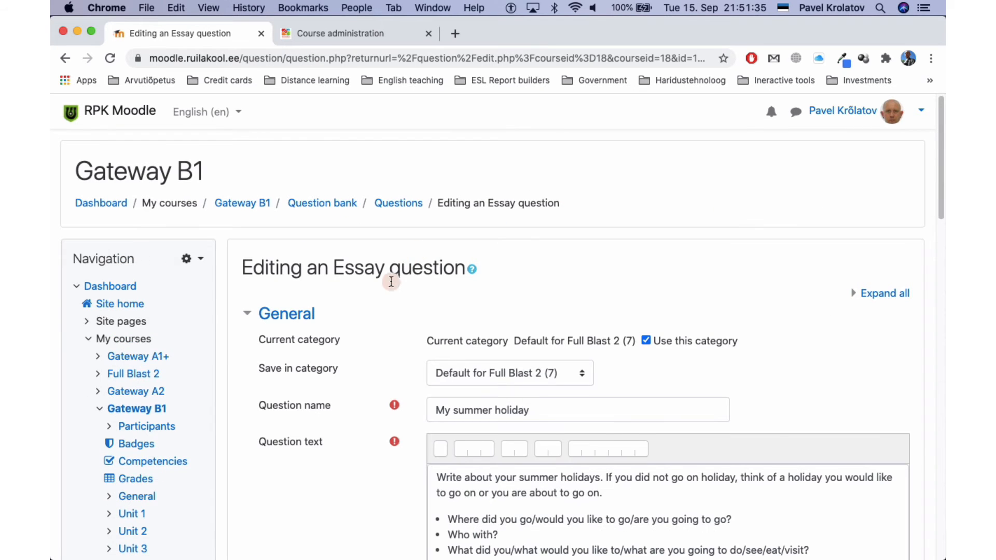
scroll(391, 285, down, 3)
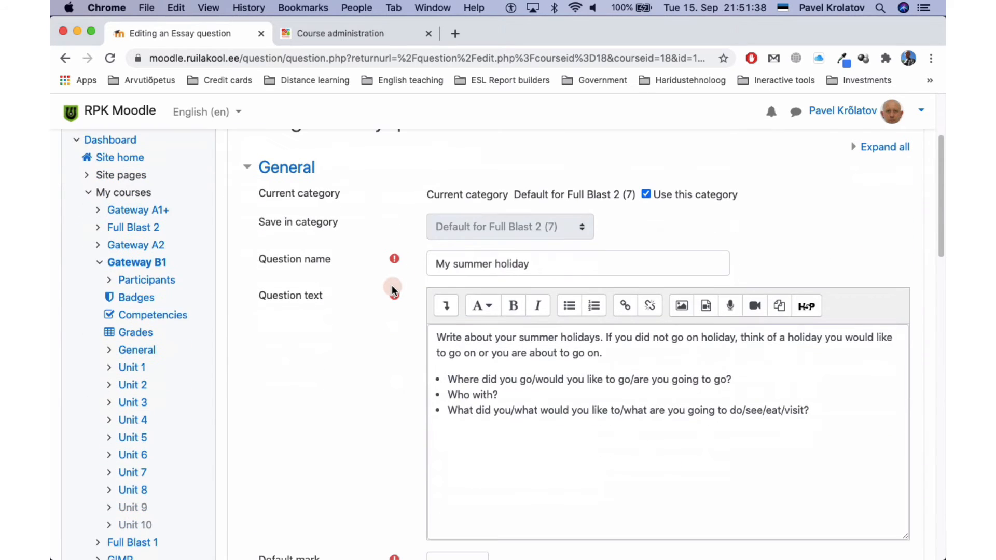
- View the categories the question can be saved in, then keep it in its current category, Default for Full Blast 2
click(646, 195)
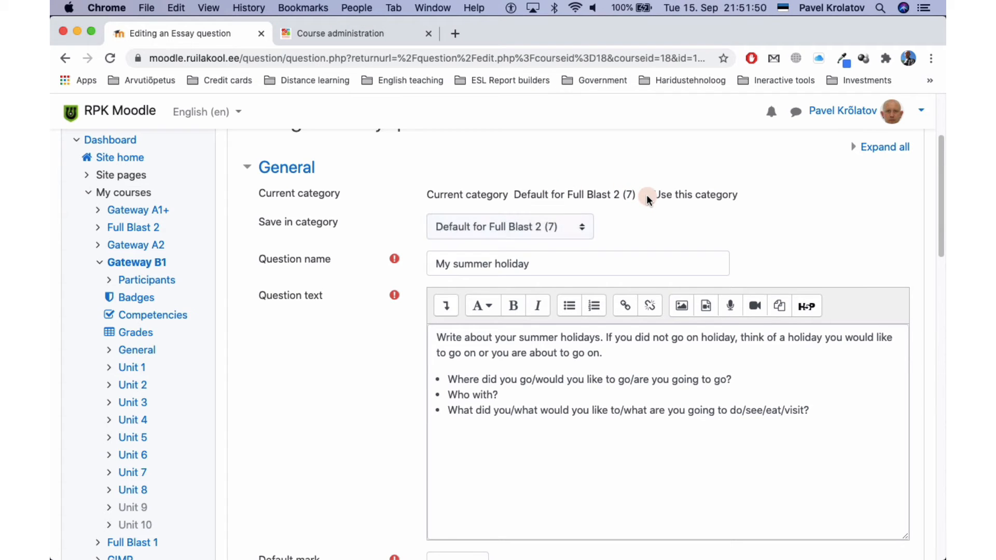
click(536, 229)
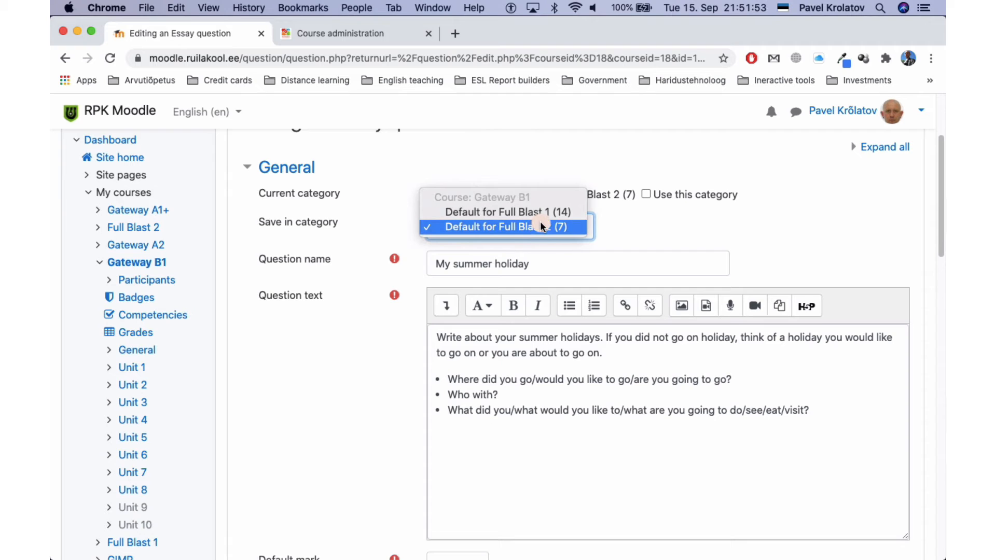
click(540, 227)
click(646, 195)
- Review the essay question's name, question text, default mark, general feedback and ID number fields without changing them
scroll(597, 218, down, 1)
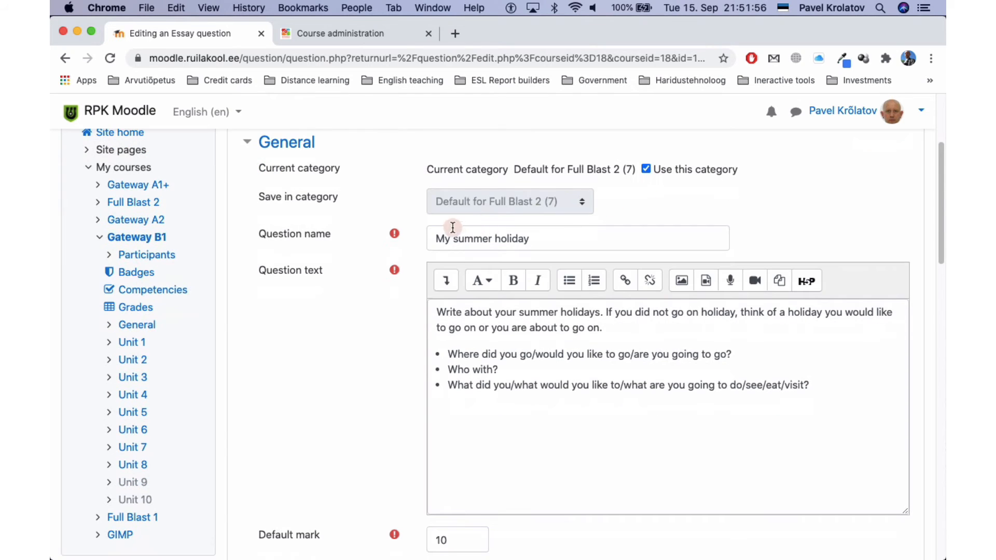
scroll(571, 275, down, 3)
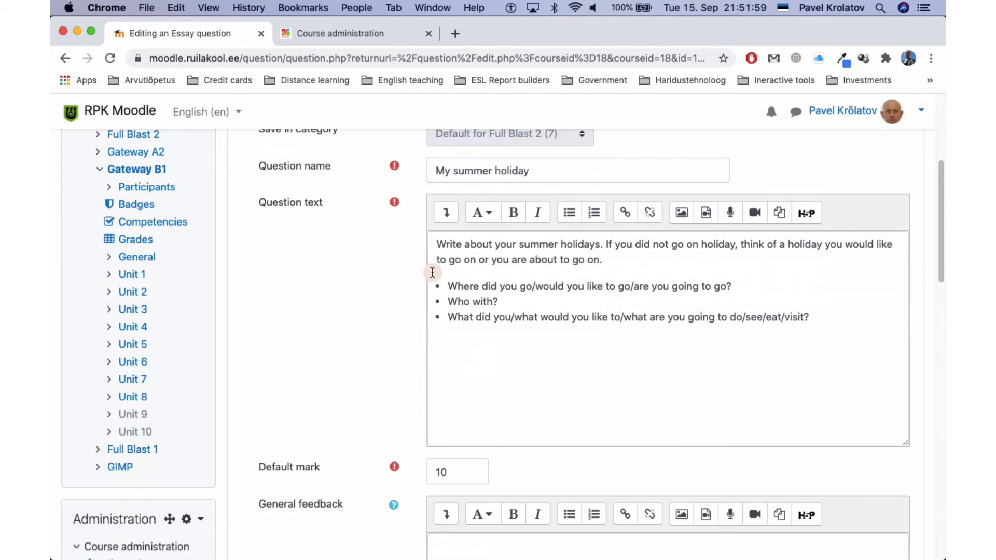
scroll(451, 275, down, 8)
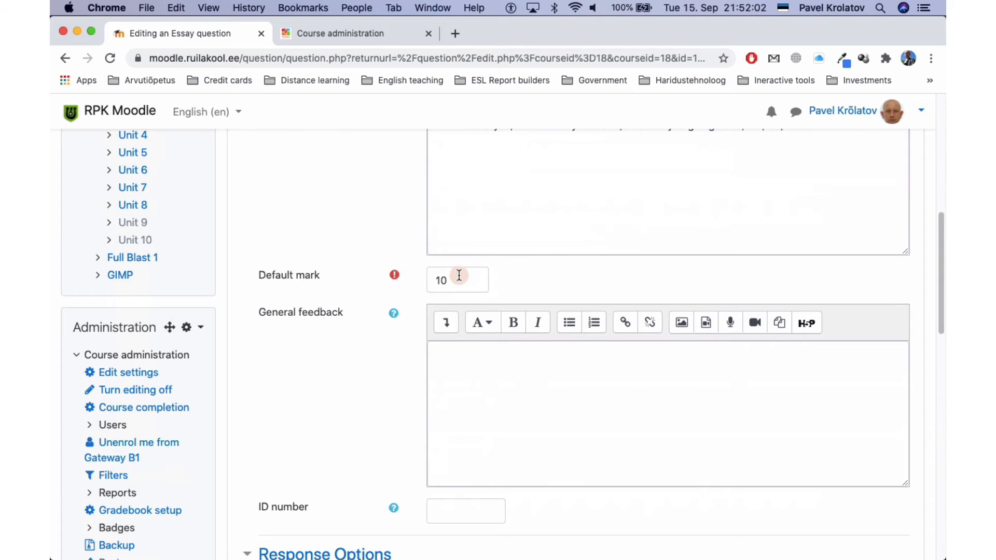
click(445, 276)
drag(446, 276, 435, 278)
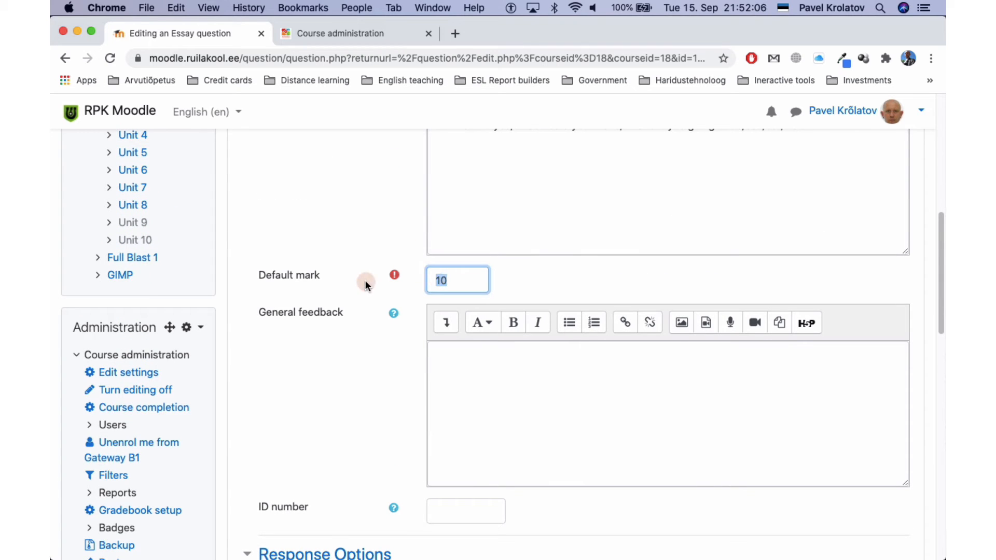
scroll(365, 280, down, 7)
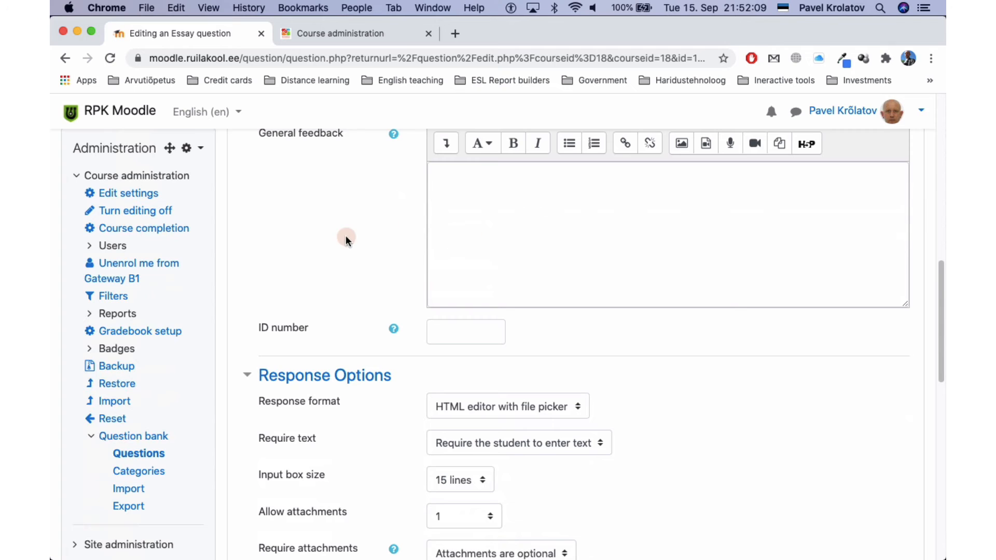
- Examine the essay's response options: response format, required text, input box size, allowed and required attachments, and accepted file types
scroll(347, 240, down, 7)
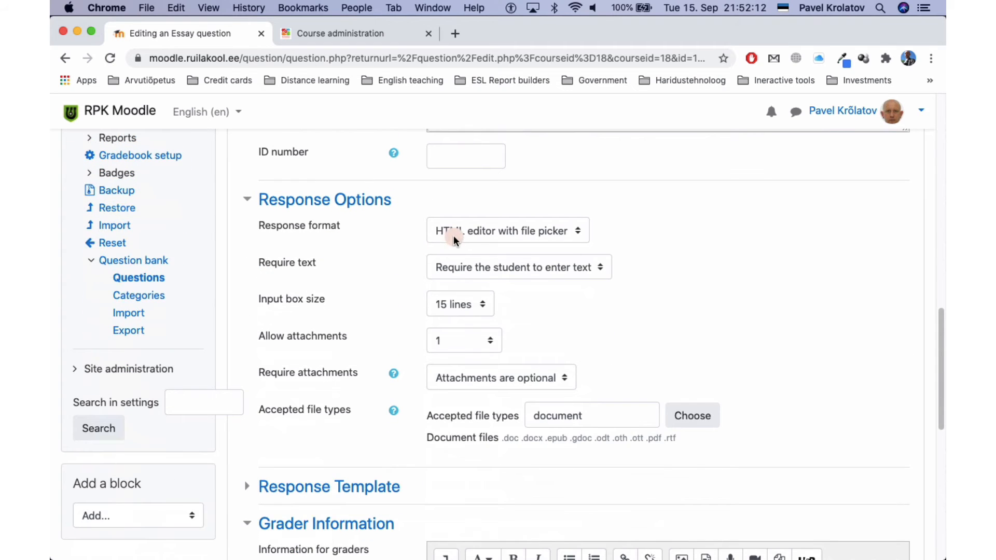
click(453, 235)
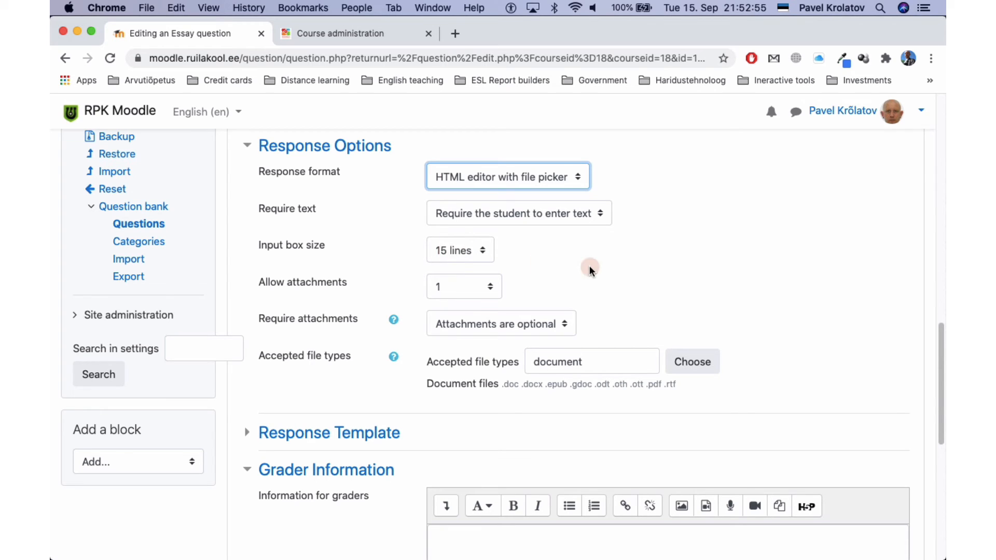
scroll(590, 268, down, 1)
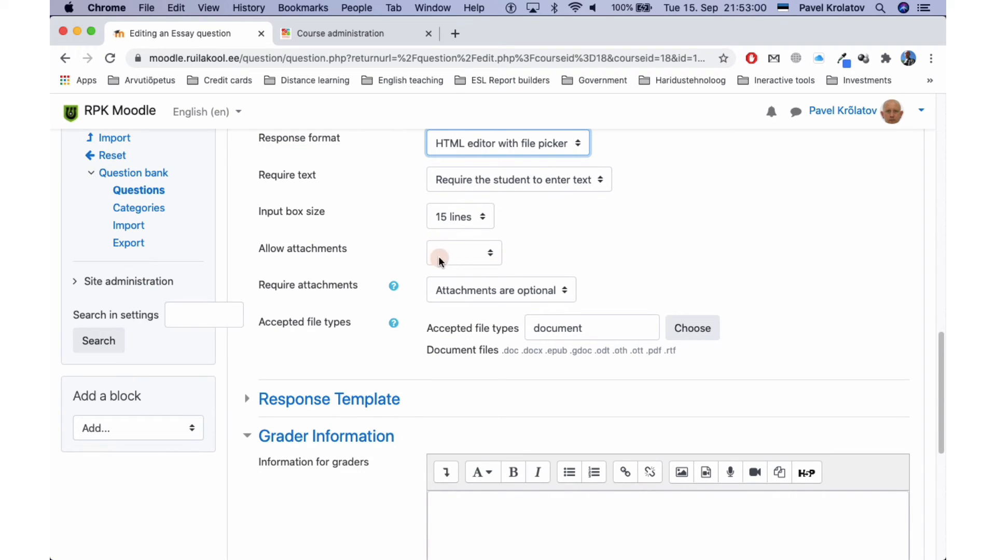
scroll(556, 243, down, 2)
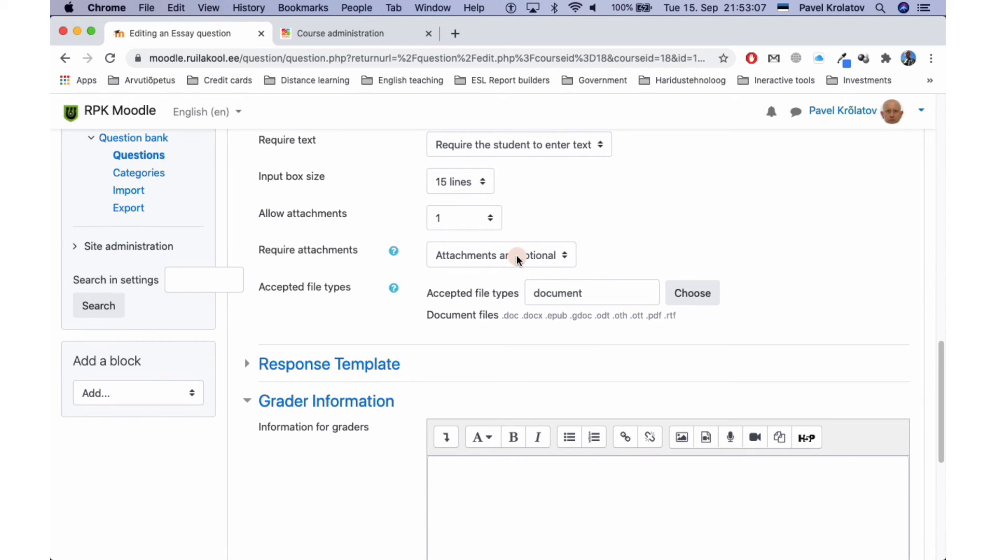
scroll(540, 257, up, 10)
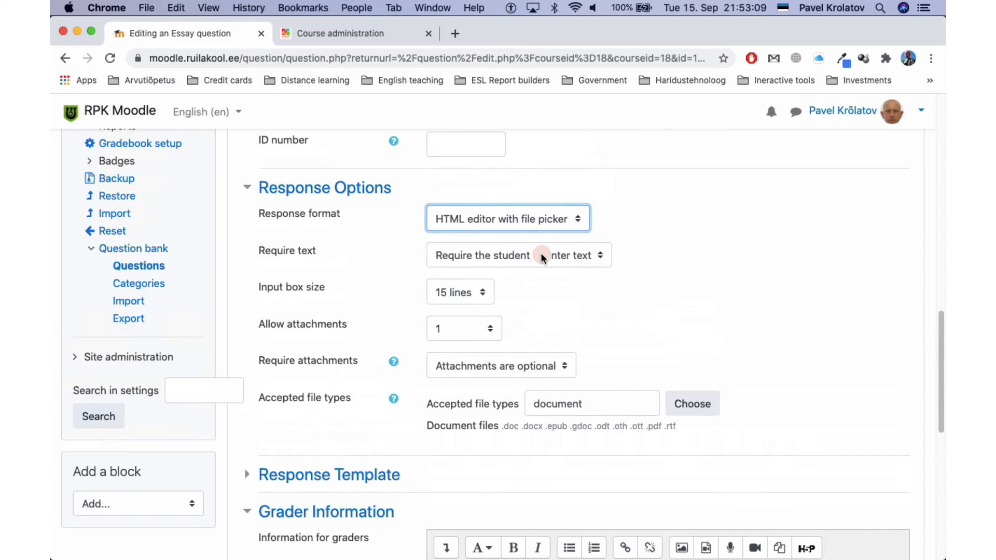
scroll(542, 256, down, 10)
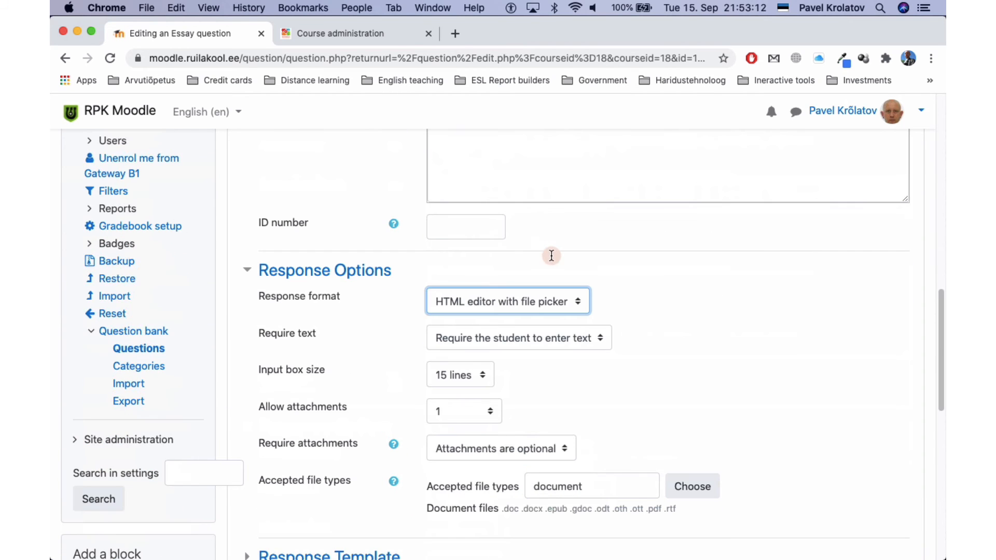
scroll(520, 474, up, 3)
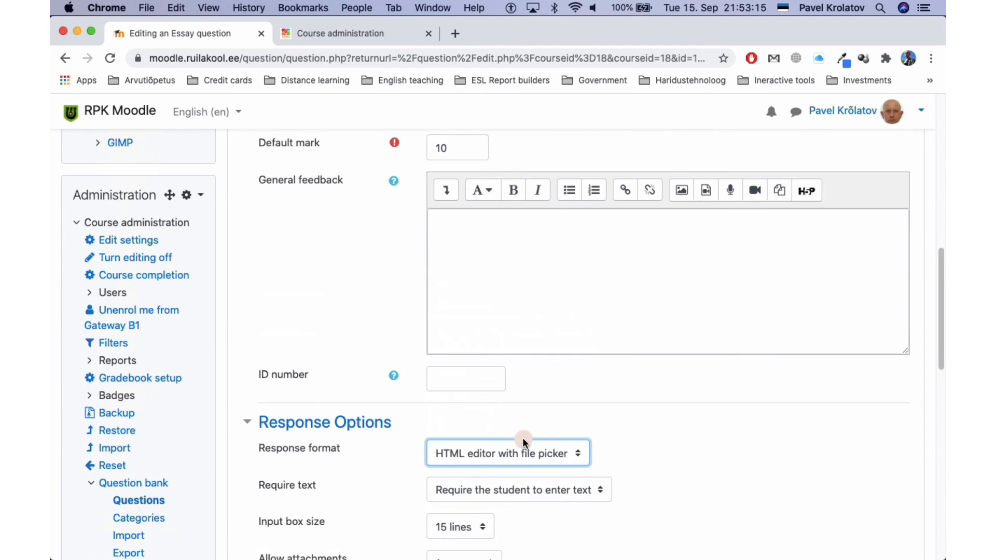
scroll(486, 254, down, 8)
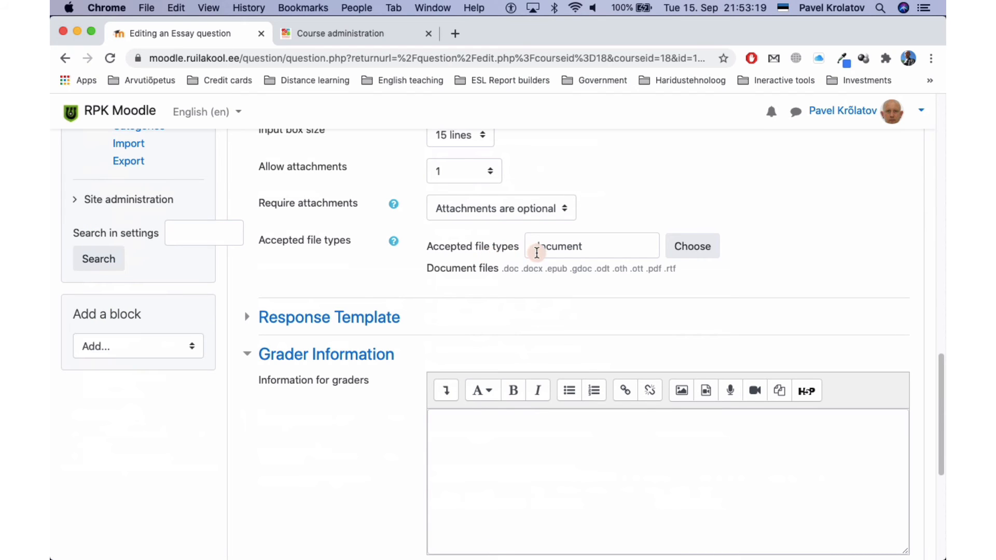
- View the file types that can be accepted as attachments and close the list without changing the selection
click(690, 255)
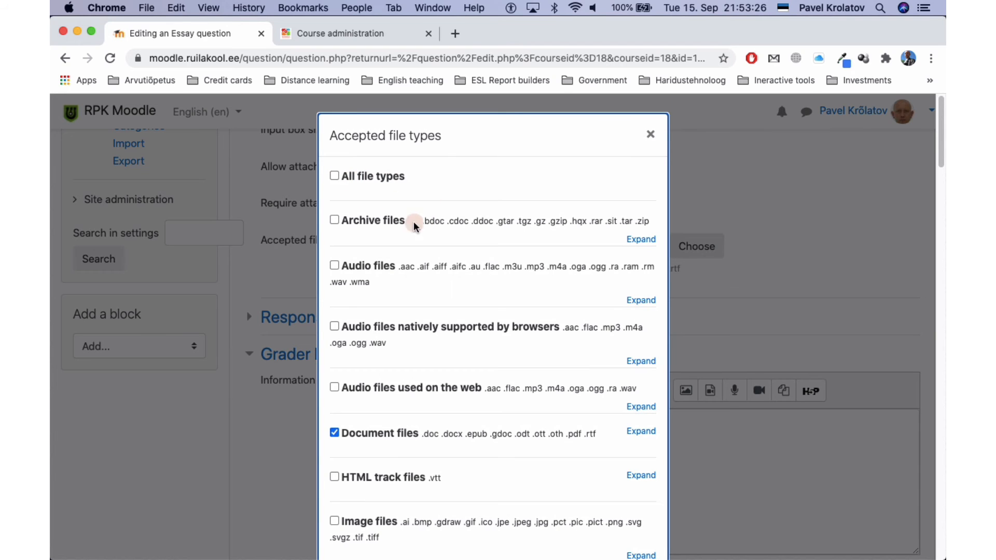
scroll(385, 328, down, 1)
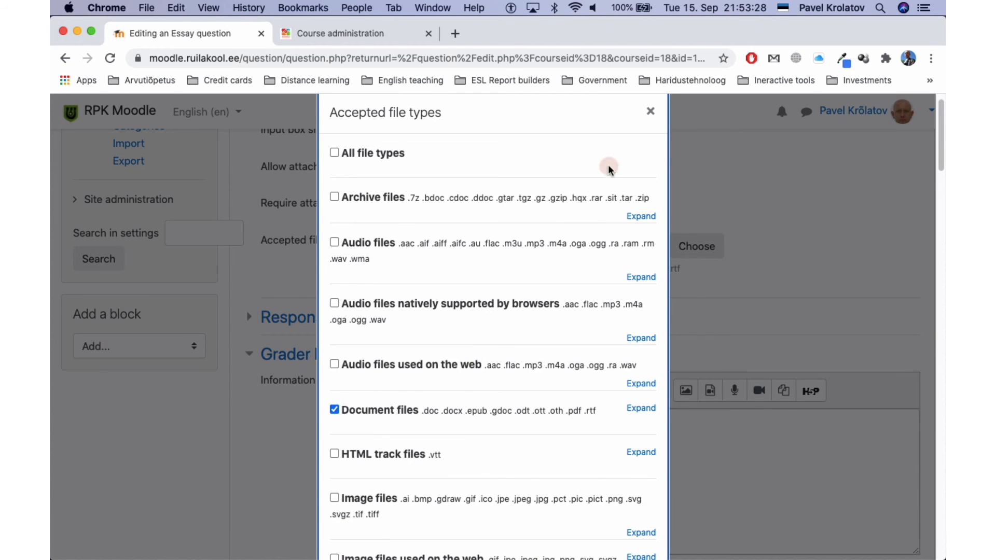
click(649, 111)
- Collapse the Grader Information section and open a preview of the essay question from its editing form
scroll(363, 278, down, 2)
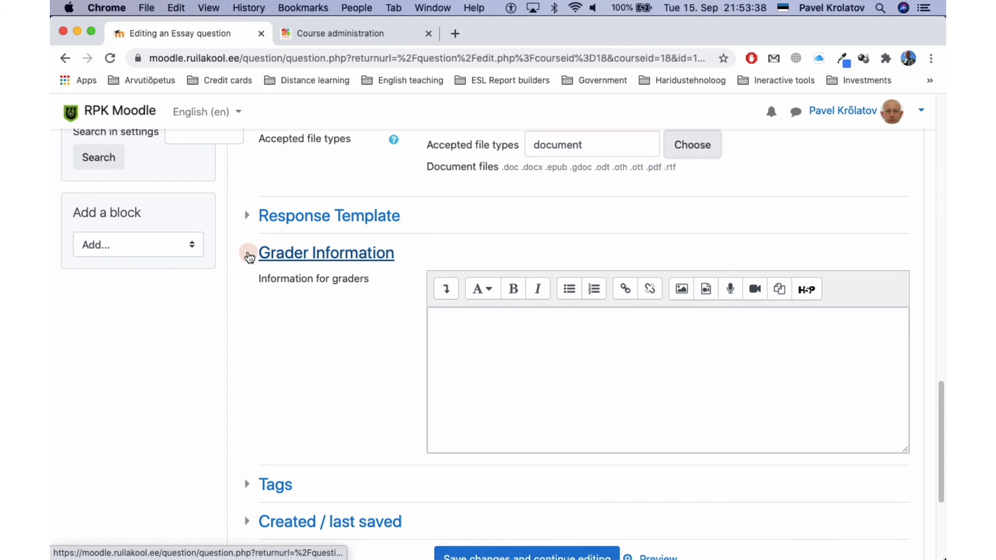
click(247, 253)
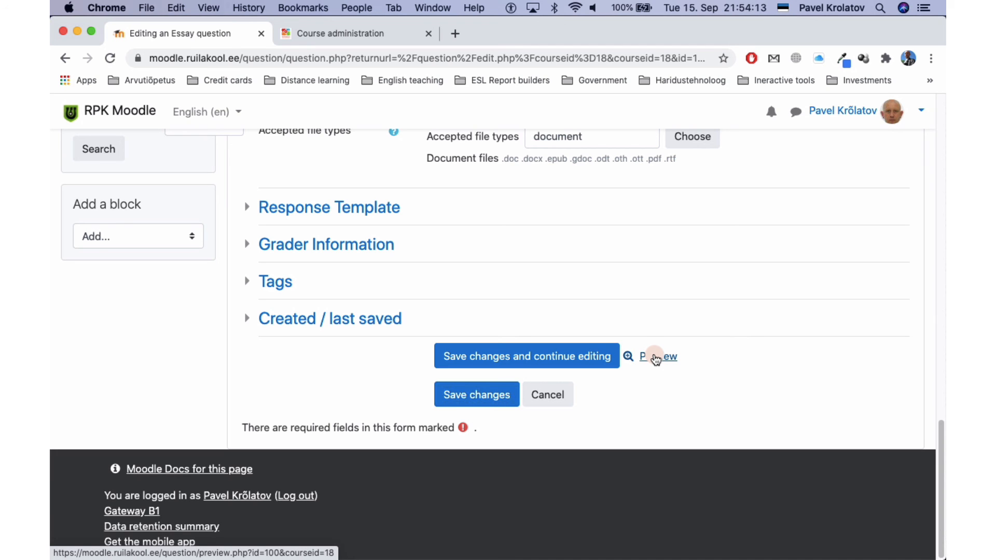
click(655, 359)
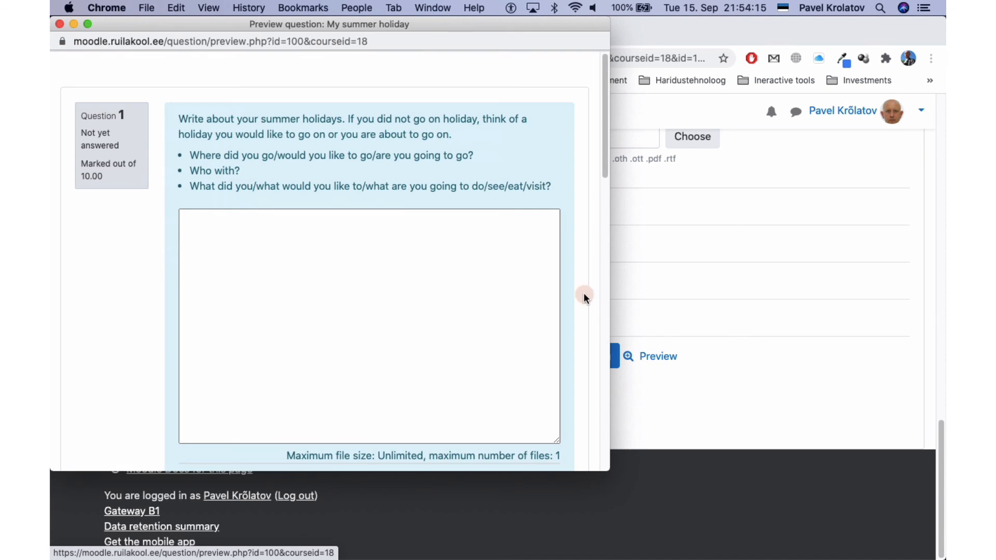